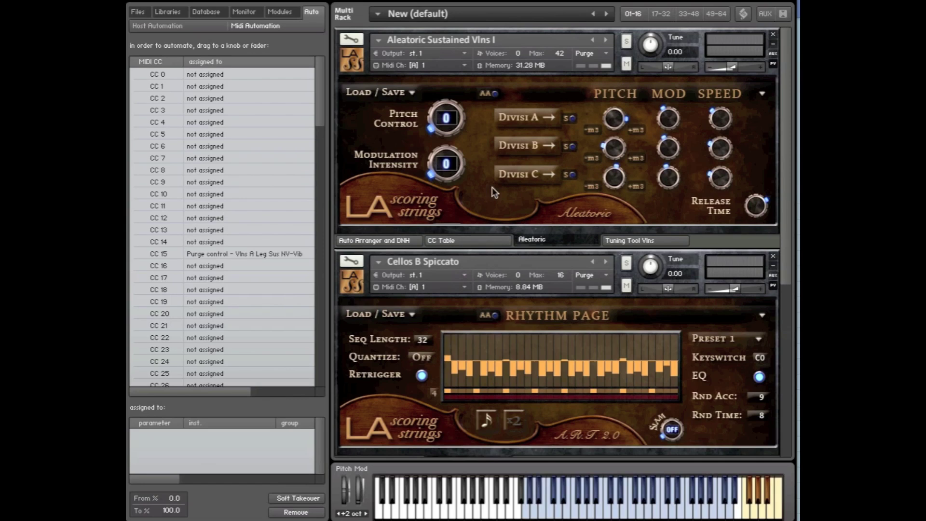
Step: Glance at the host automation parameter list, then return to the MIDI CC assignment list
{"action": "left_click_drag", "start_coordinate": [780, 197], "coordinate": [759, 164]}
{"action": "left_click_drag", "start_coordinate": [788, 182], "coordinate": [768, 172]}
{"action": "left_click", "coordinate": [182, 28]}
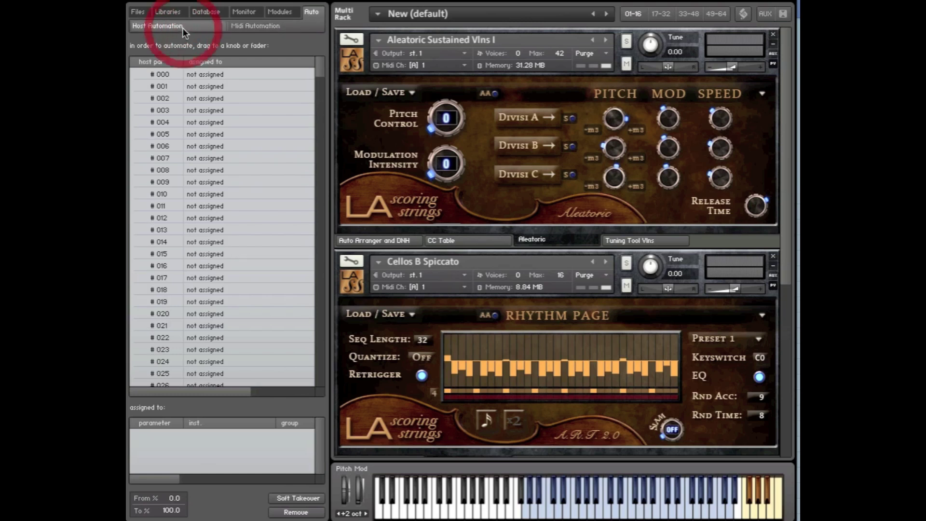
{"action": "left_click", "coordinate": [277, 28]}
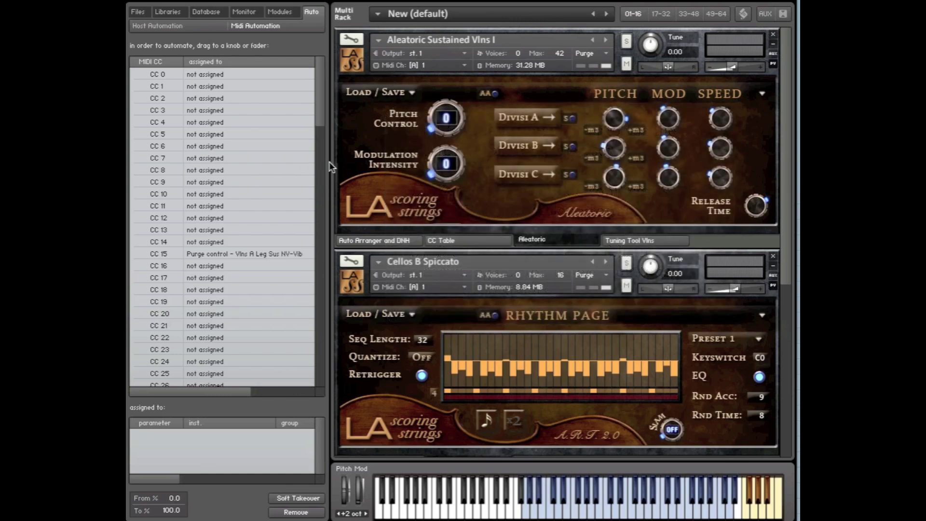
Step: Inspect the assignments of CC 15, CC 83 and CC 111 (ig4r2 on Aleatoric Sustained Vlns I)
{"action": "left_click_drag", "start_coordinate": [319, 97], "coordinate": [317, 116]}
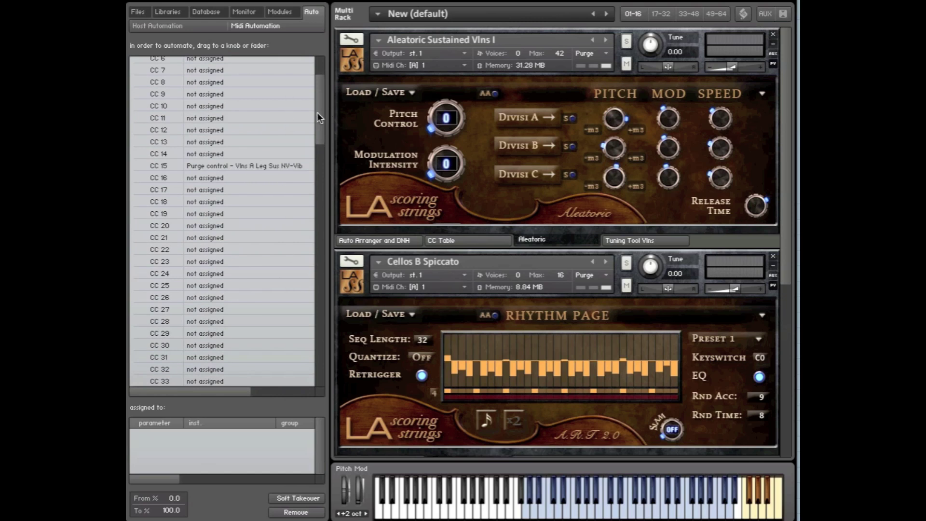
{"action": "mouse_move", "coordinate": [318, 116]}
{"action": "left_mouse_down"}
{"action": "mouse_move", "coordinate": [311, 202]}
{"action": "mouse_move", "coordinate": [320, 320]}
{"action": "mouse_move", "coordinate": [318, 244]}
{"action": "mouse_move", "coordinate": [331, 207]}
{"action": "mouse_move", "coordinate": [321, 114]}
{"action": "left_mouse_up"}
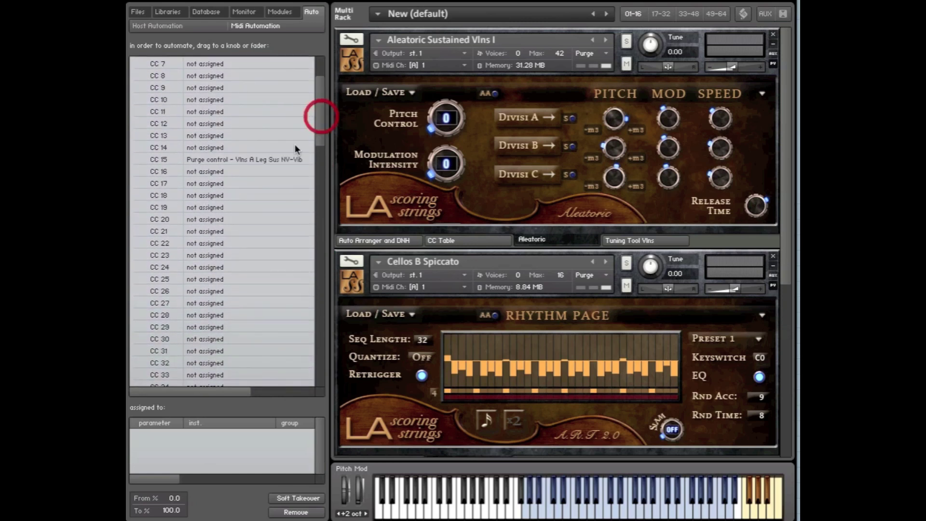
{"action": "left_click", "coordinate": [230, 159]}
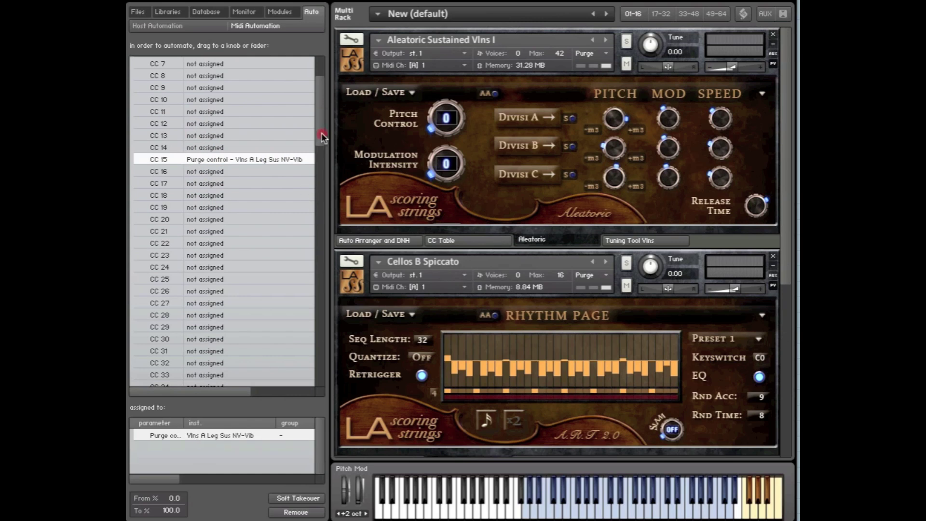
{"action": "left_click_drag", "start_coordinate": [319, 136], "coordinate": [322, 277]}
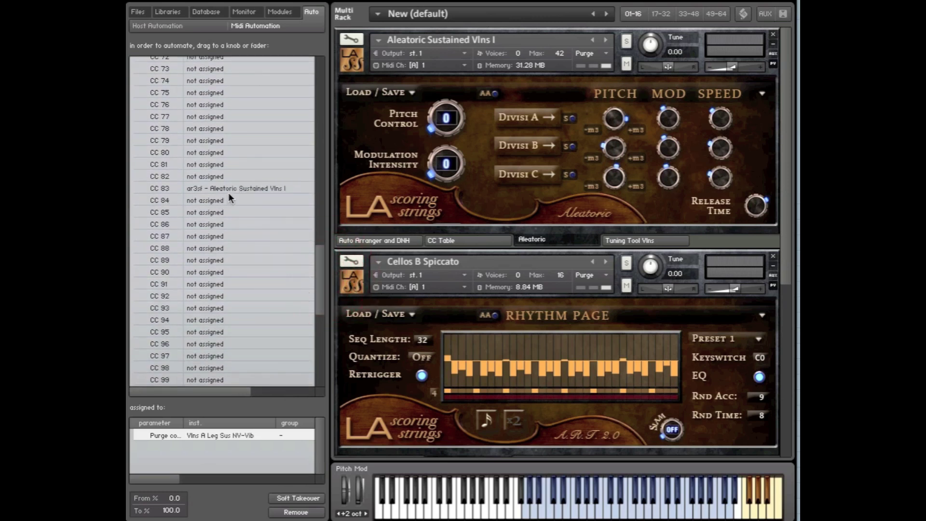
{"action": "left_click", "coordinate": [230, 189]}
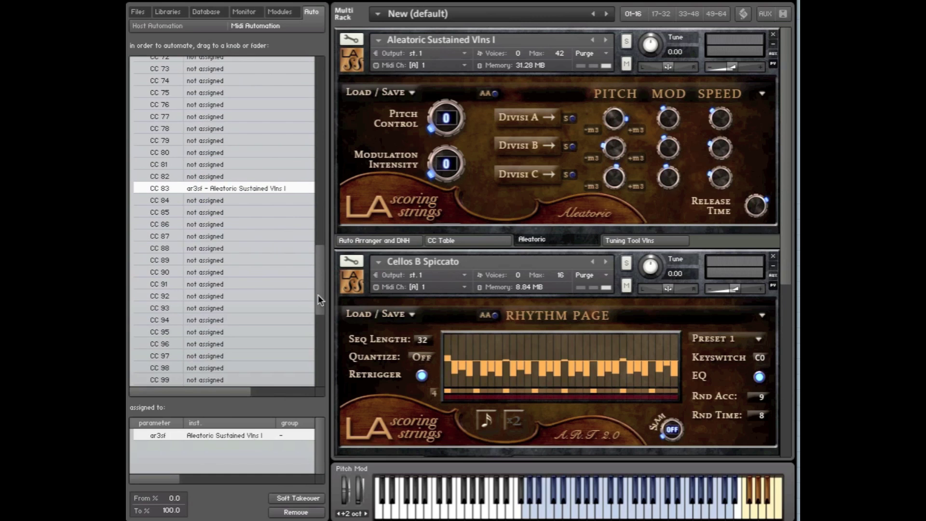
{"action": "left_click_drag", "start_coordinate": [317, 294], "coordinate": [317, 347]}
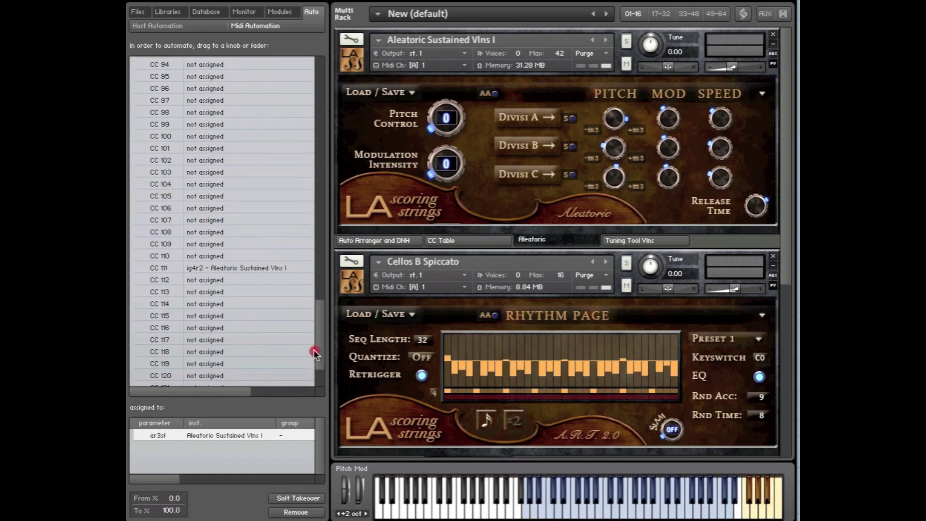
{"action": "left_click", "coordinate": [217, 268]}
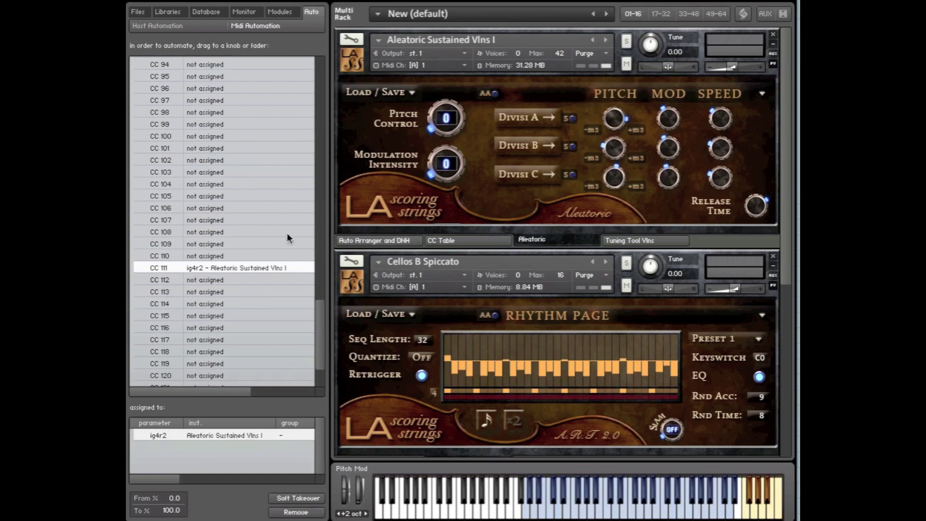
{"action": "left_click_drag", "start_coordinate": [320, 316], "coordinate": [314, 74]}
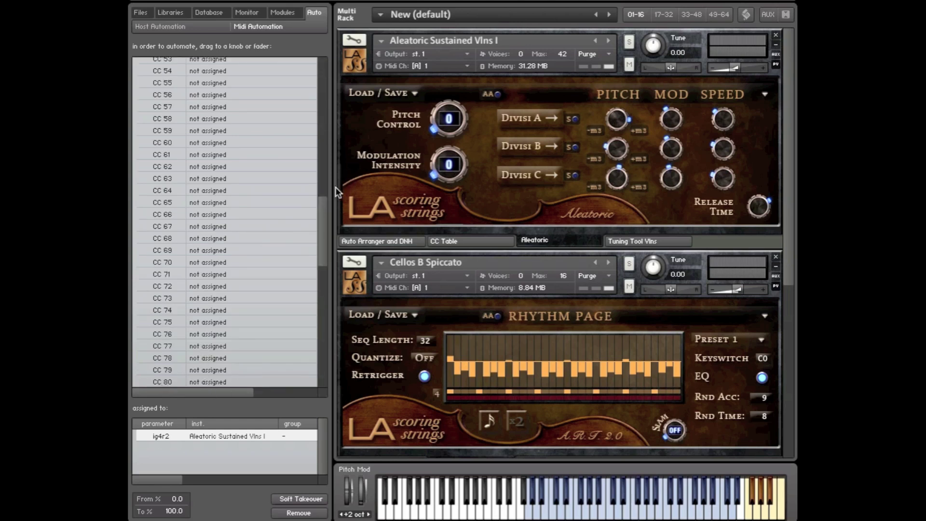
Step: Assign CC 80 to the Divisi A, B and C pitch knobs of the Aleatoric instrument
{"action": "left_click_drag", "start_coordinate": [161, 379], "coordinate": [619, 119]}
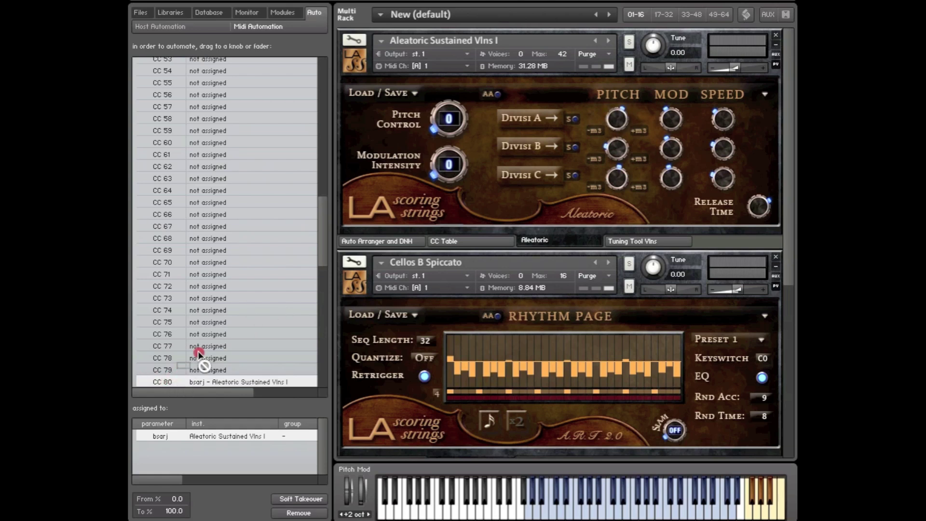
{"action": "left_click_drag", "start_coordinate": [198, 352], "coordinate": [621, 151]}
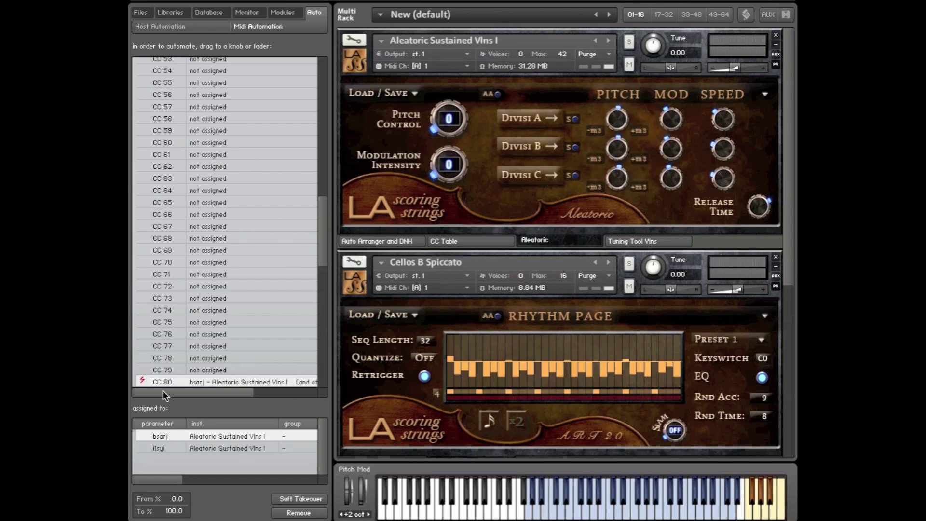
{"action": "left_click_drag", "start_coordinate": [160, 380], "coordinate": [615, 180]}
Step: Review CC 80's bsarj, itsyi and mtwu4 assignments and select the itsyi one
{"action": "left_click", "coordinate": [210, 446]}
{"action": "left_click", "coordinate": [211, 437]}
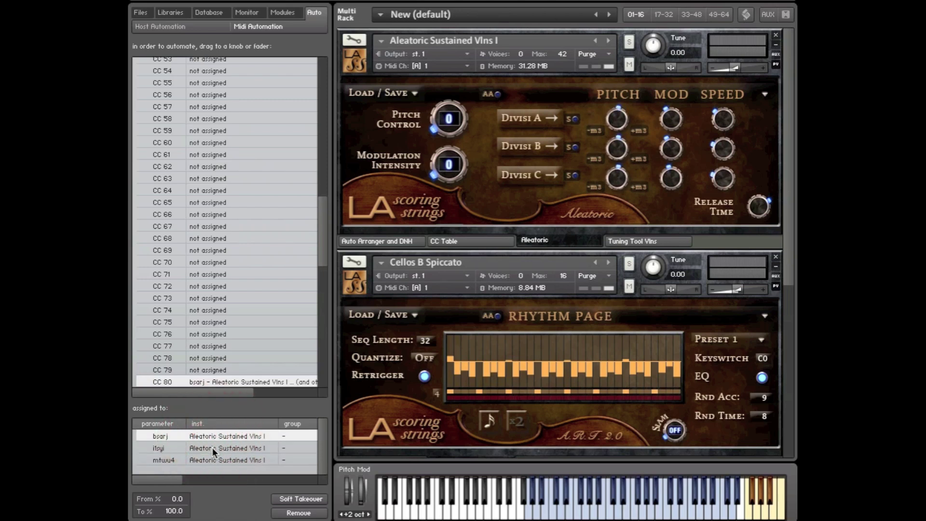
{"action": "left_click", "coordinate": [212, 447]}
{"action": "left_click", "coordinate": [214, 458]}
{"action": "left_click", "coordinate": [213, 449]}
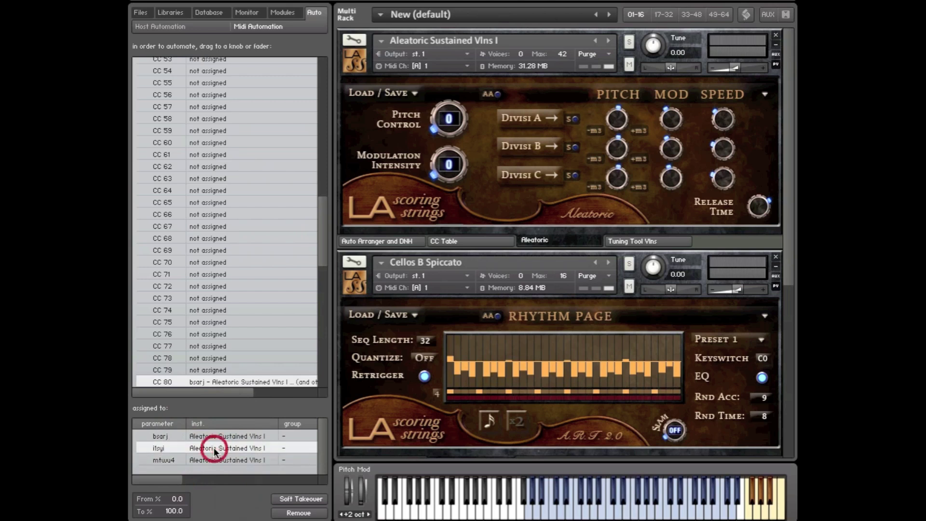
Step: Invert the itsyi mapping range to run from 100% down to 0%
{"action": "left_click", "coordinate": [174, 499]}
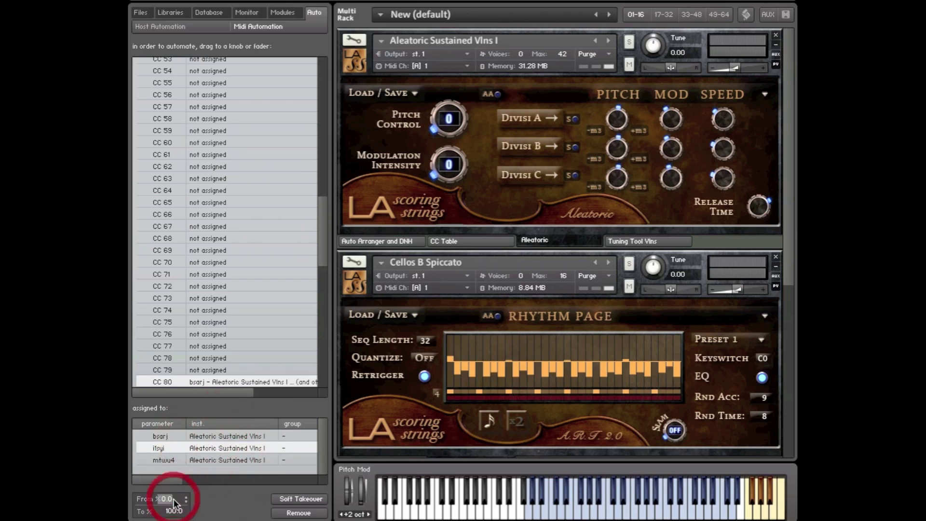
{"action": "type", "text": "100"}
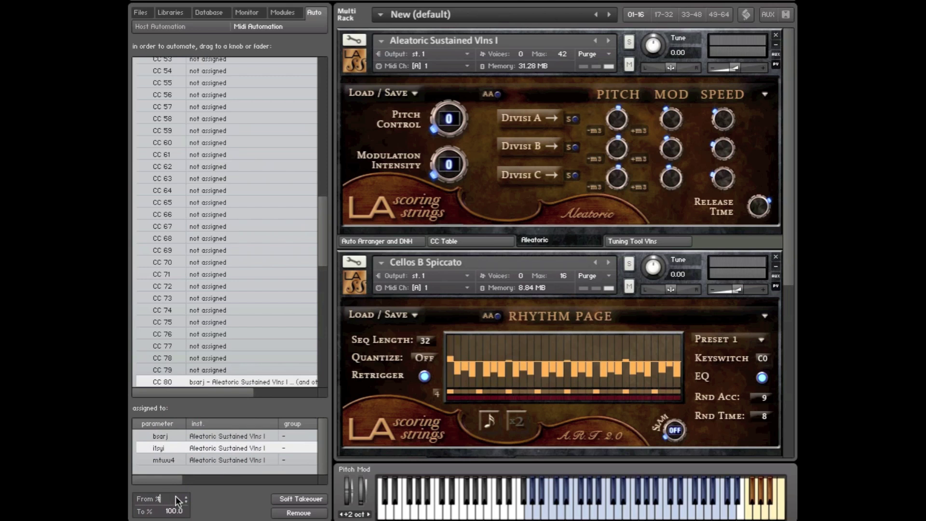
{"action": "left_click", "coordinate": [169, 511]}
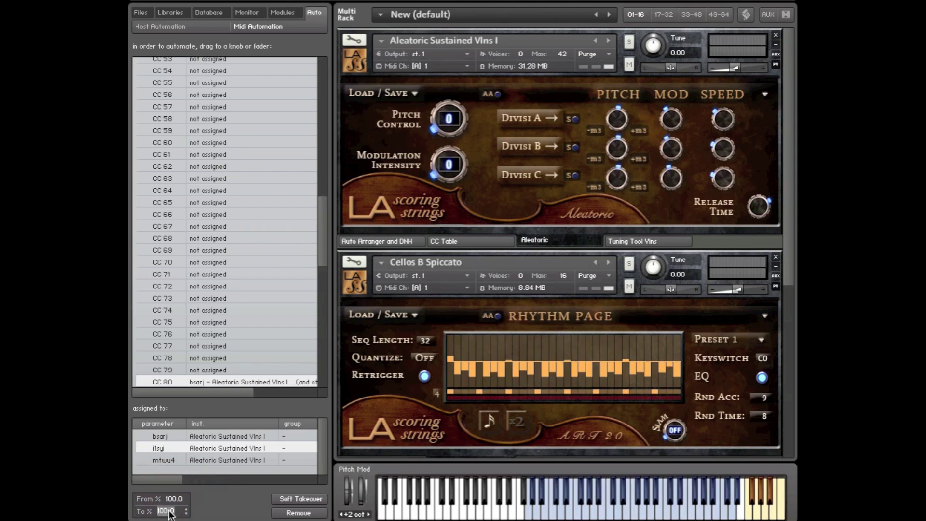
{"action": "type", "text": "0"}
{"action": "key", "text": "Return"}
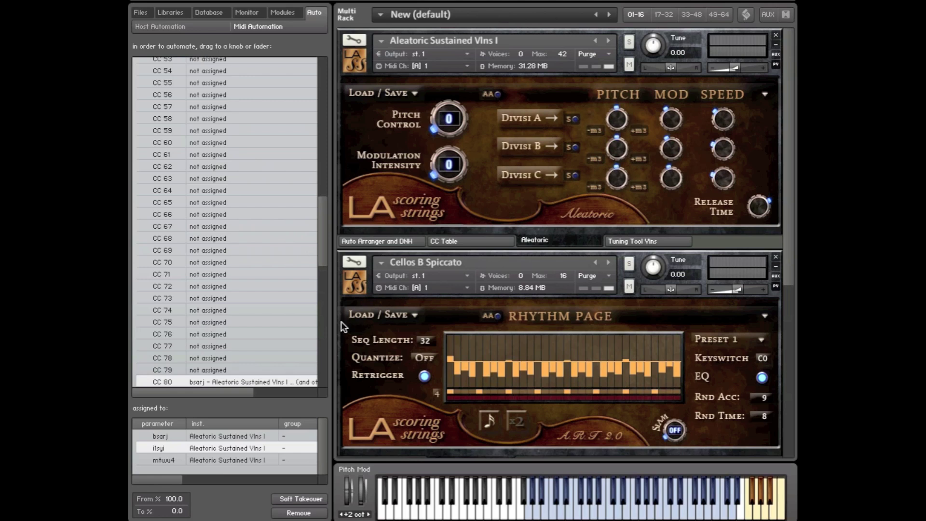
Step: Unassign CC 80 from itsyi, bsarj and the Divisi C pitch knob
{"action": "left_click_drag", "start_coordinate": [321, 252], "coordinate": [320, 280]}
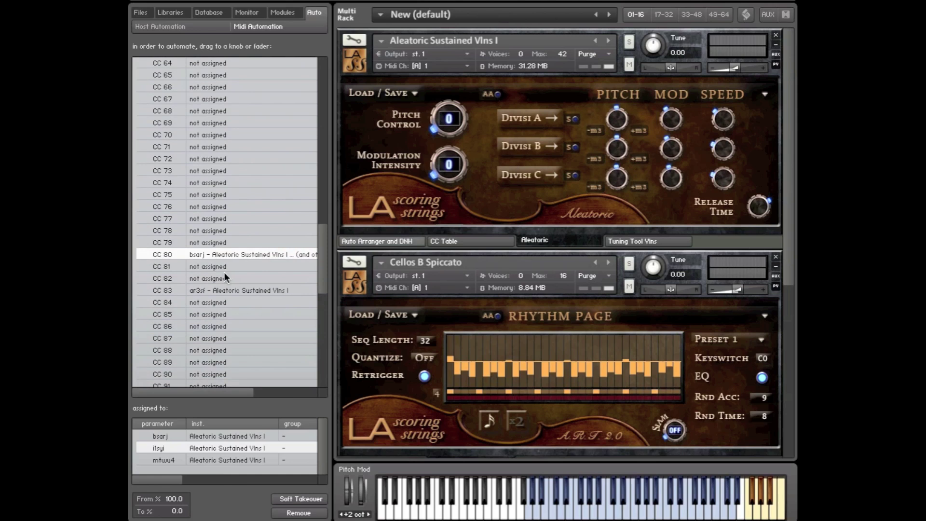
{"action": "left_click", "coordinate": [305, 514]}
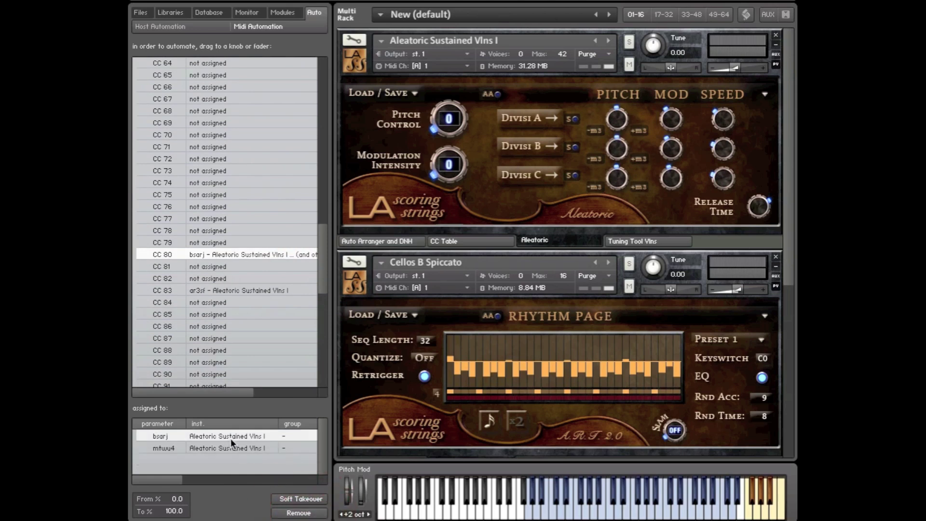
{"action": "left_click", "coordinate": [294, 514]}
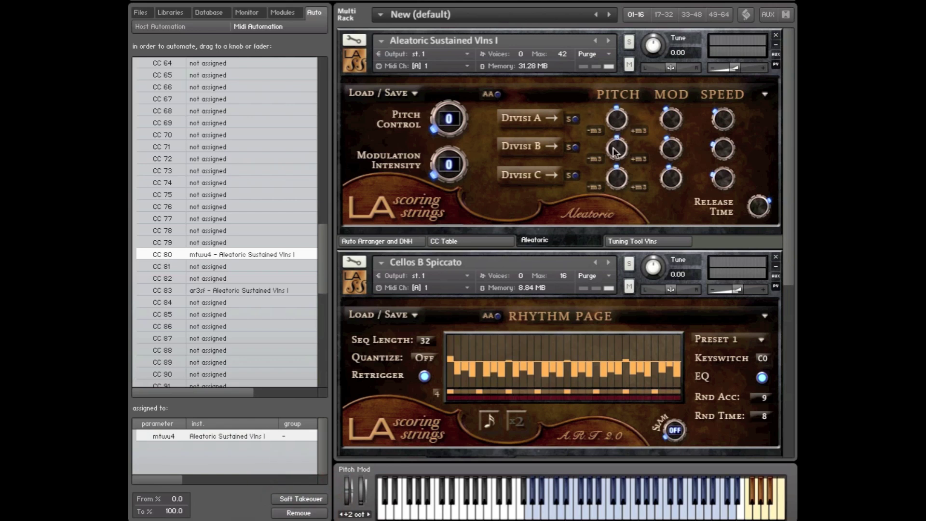
{"action": "right_click", "coordinate": [618, 112]}
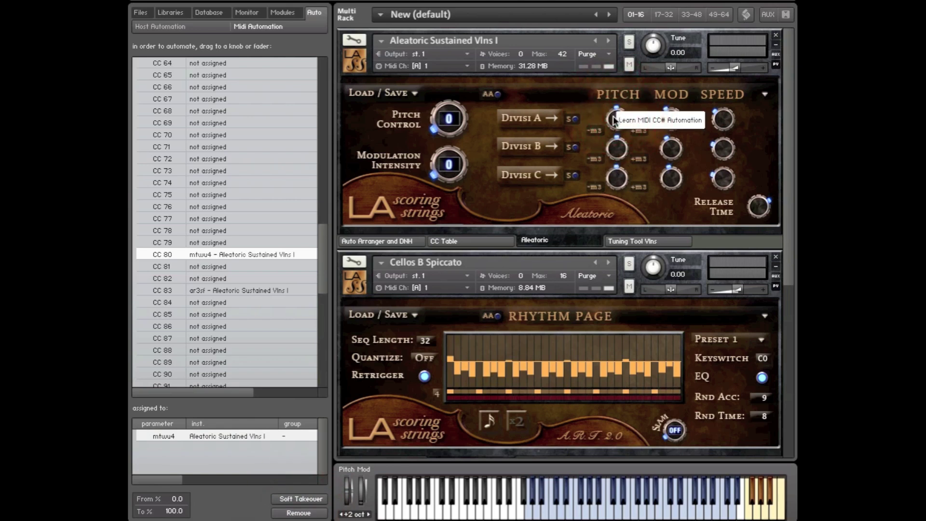
{"action": "right_click", "coordinate": [607, 149]}
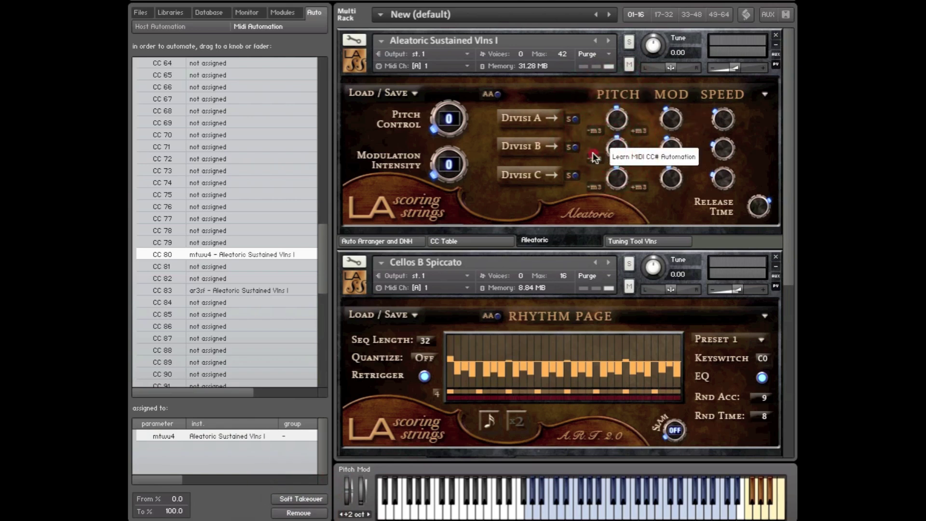
{"action": "right_click", "coordinate": [614, 178]}
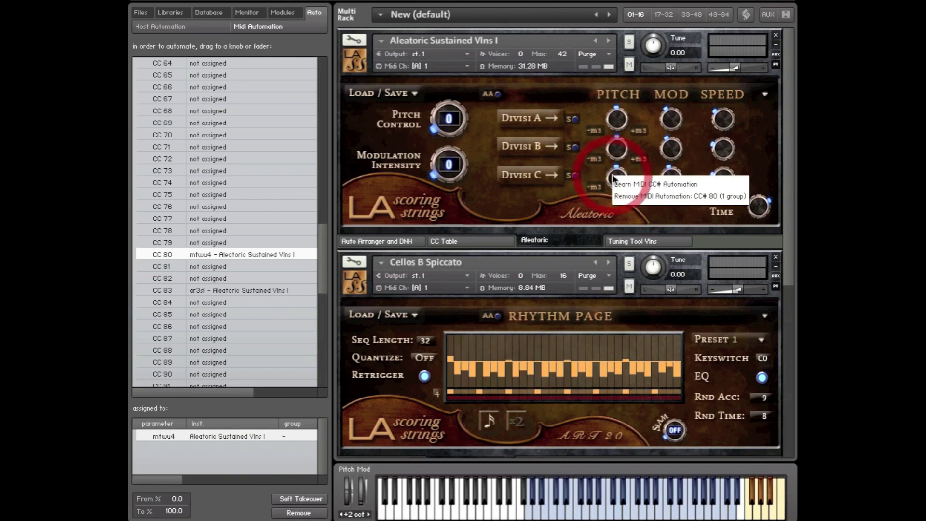
{"action": "left_click", "coordinate": [663, 196]}
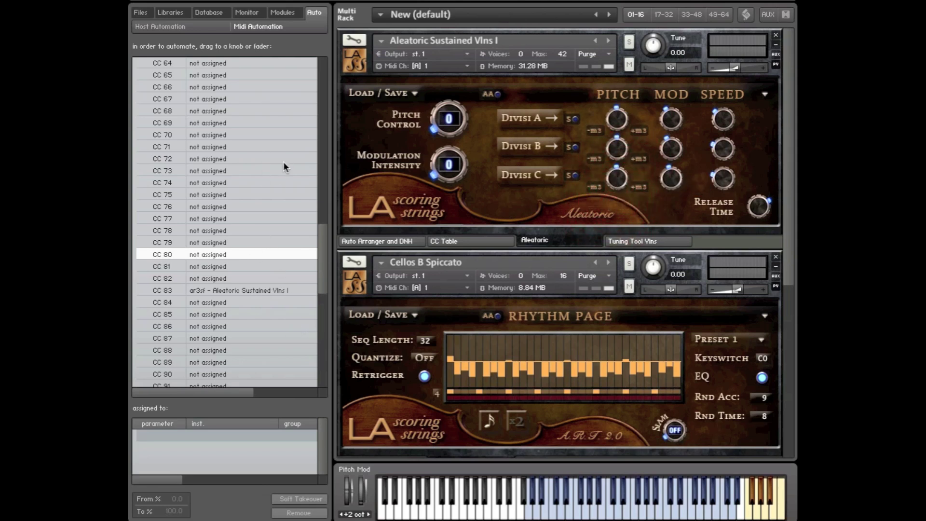
Step: Try CC 80 on the Release Time knob, remove it, and bring Vlns A Leg Sus NV-Vib into view
{"action": "left_click_drag", "start_coordinate": [325, 269], "coordinate": [324, 287]}
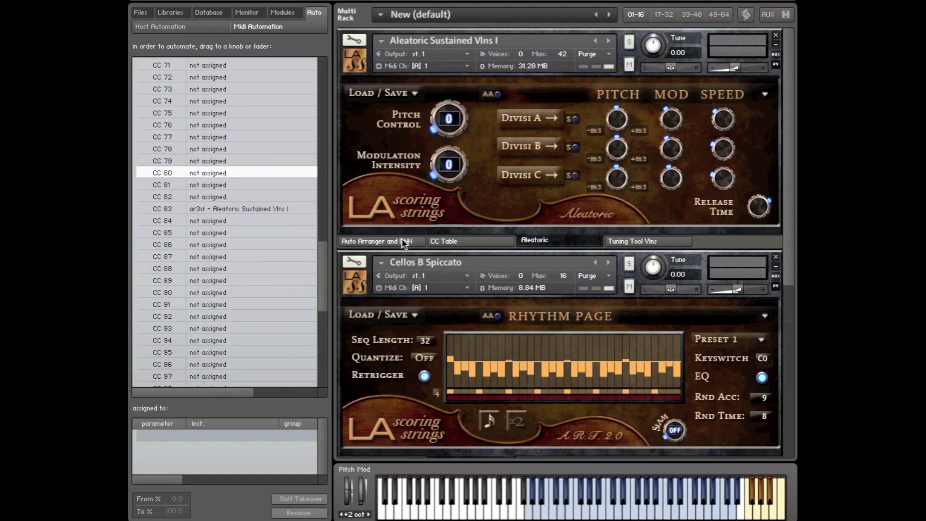
{"action": "left_click_drag", "start_coordinate": [168, 174], "coordinate": [760, 210]}
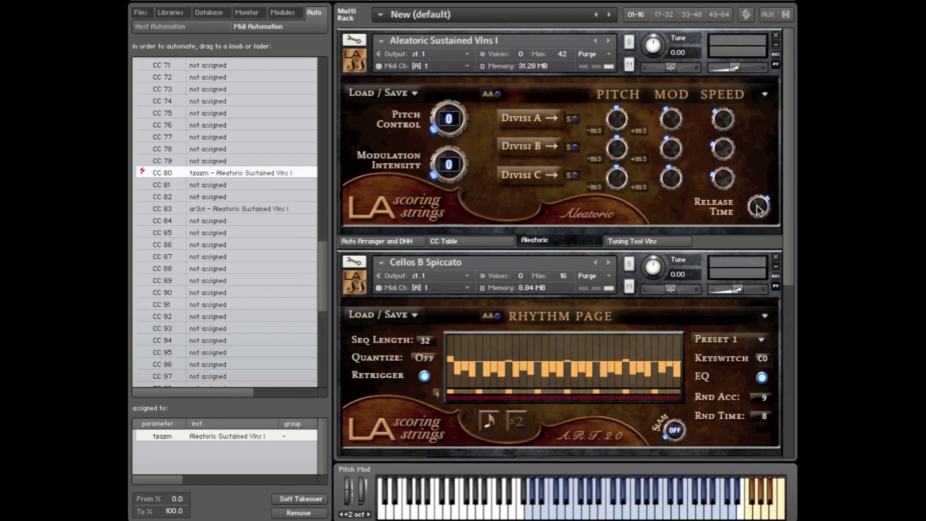
{"action": "right_click", "coordinate": [759, 210]}
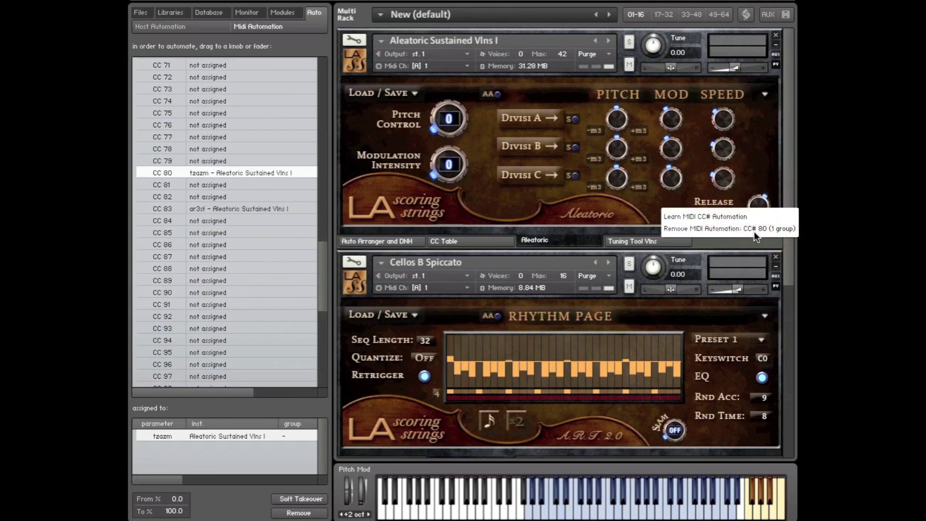
{"action": "left_click", "coordinate": [750, 228]}
{"action": "left_click_drag", "start_coordinate": [789, 227], "coordinate": [786, 314]}
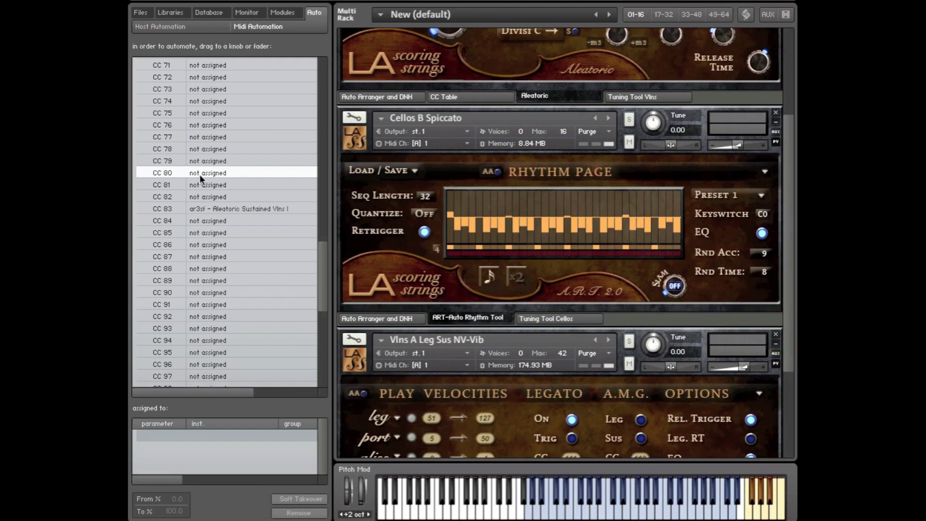
Step: Move CC 80 from the Cellos B Spiccato Retrigger switch to its x2 switch
{"action": "left_click_drag", "start_coordinate": [242, 190], "coordinate": [426, 240]}
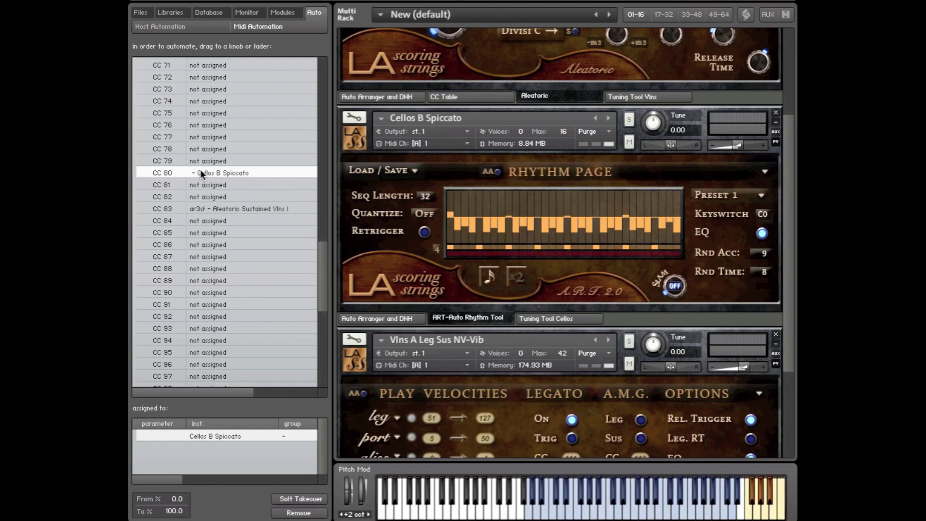
{"action": "right_click", "coordinate": [427, 236]}
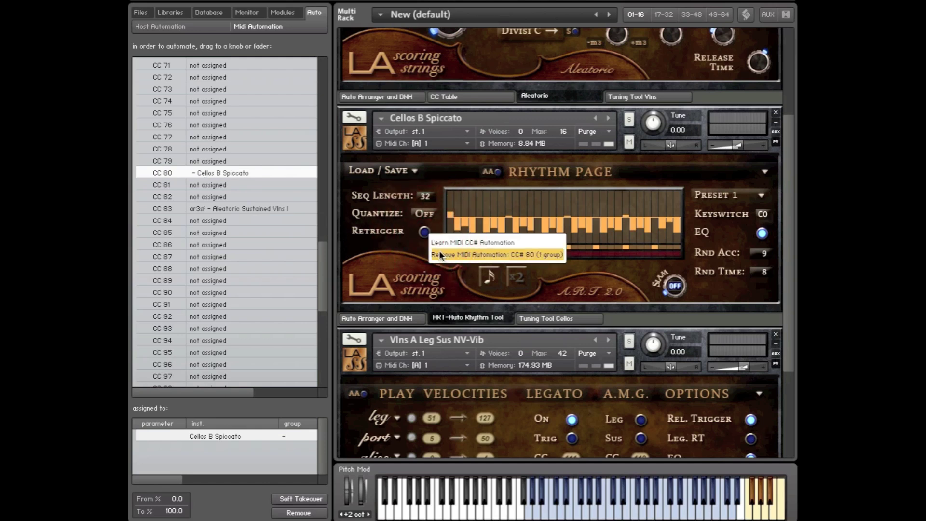
{"action": "left_click", "coordinate": [439, 250]}
{"action": "left_click_drag", "start_coordinate": [168, 171], "coordinate": [517, 278]}
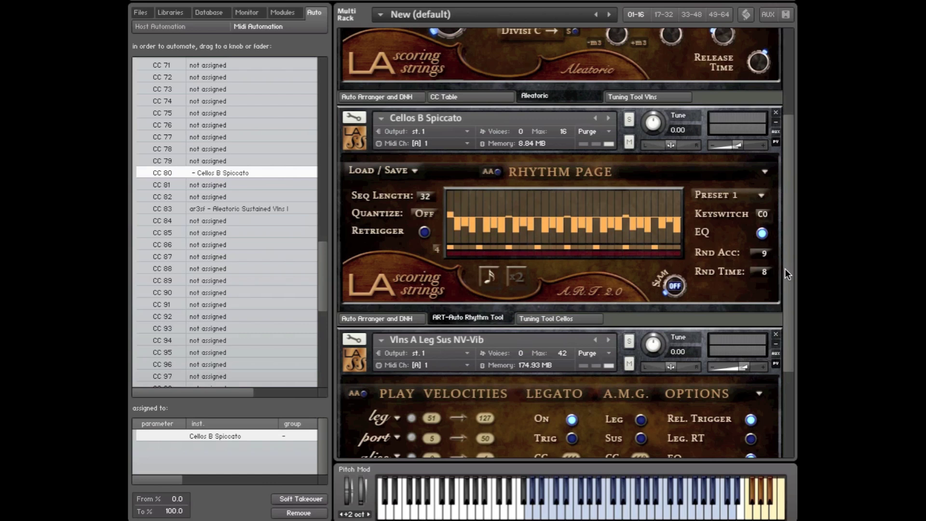
{"action": "left_click_drag", "start_coordinate": [785, 268], "coordinate": [778, 375]}
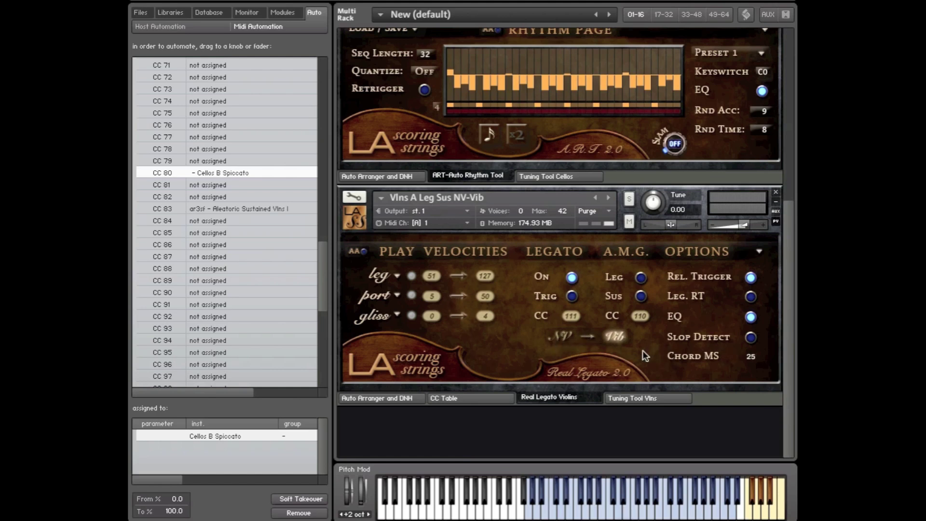
Step: Flip the NV→Vib toggle on Vlns A Leg Sus NV-Vib and assign CC 80 to it
{"action": "left_click", "coordinate": [585, 336]}
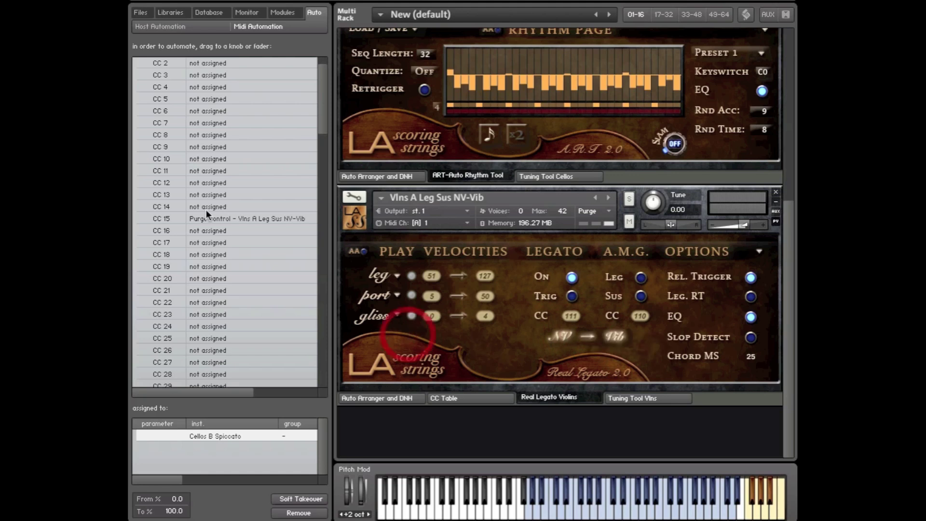
{"action": "scroll", "coordinate": [166, 338], "scroll_direction": "down", "scroll_amount": 15}
{"action": "left_click_drag", "start_coordinate": [165, 380], "coordinate": [590, 337]}
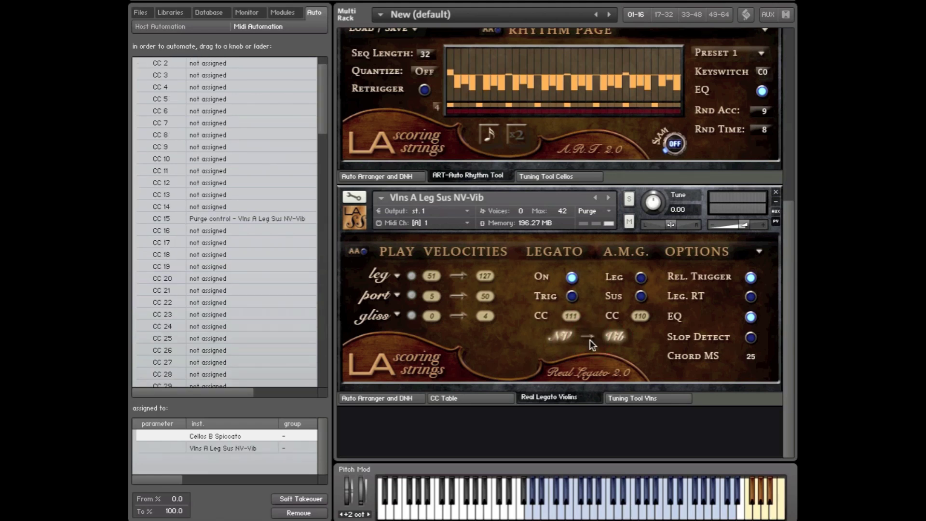